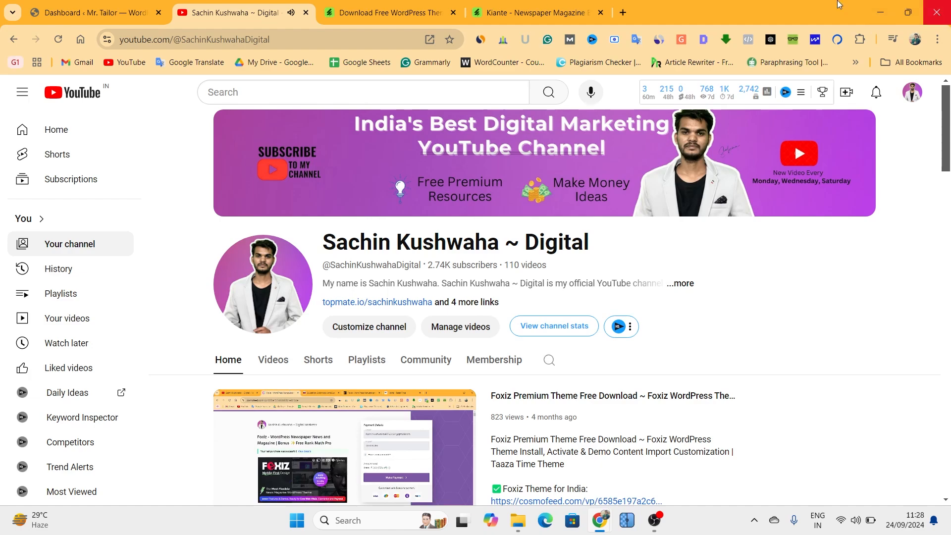
# - Open the Kiante theme's ThemeForest item page and review its free-download offer, availability date and item details
pyautogui.click(503, 6)
pyautogui.scroll(-2, 81, 285)
pyautogui.scroll(4, 80, 286)
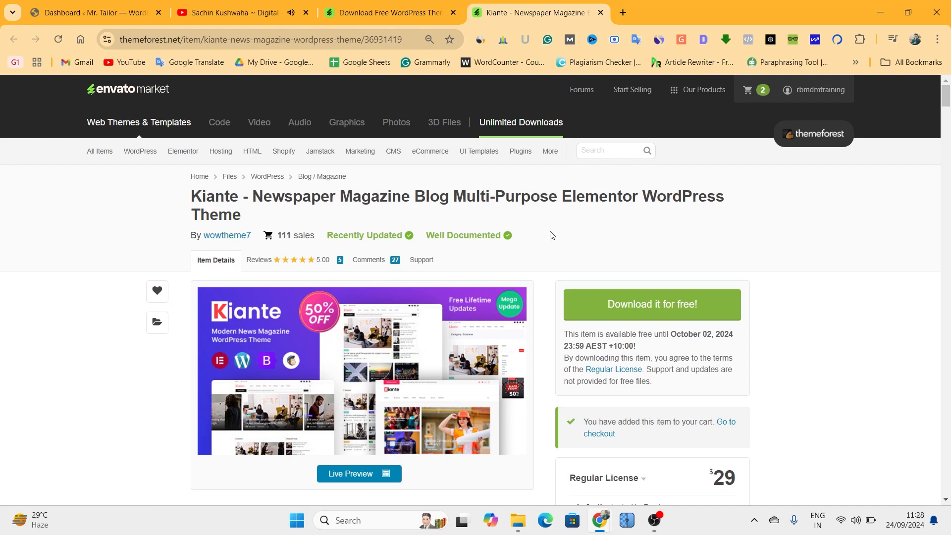
pyautogui.scroll(-3, 707, 245)
pyautogui.scroll(3, 736, 239)
pyautogui.moveTo(673, 334); pyautogui.dragTo(743, 339)
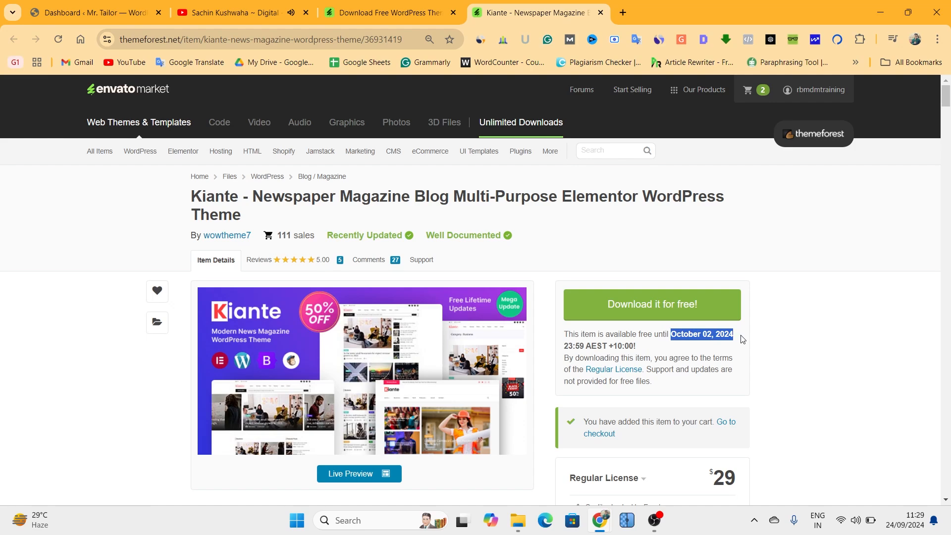
pyautogui.click(765, 269)
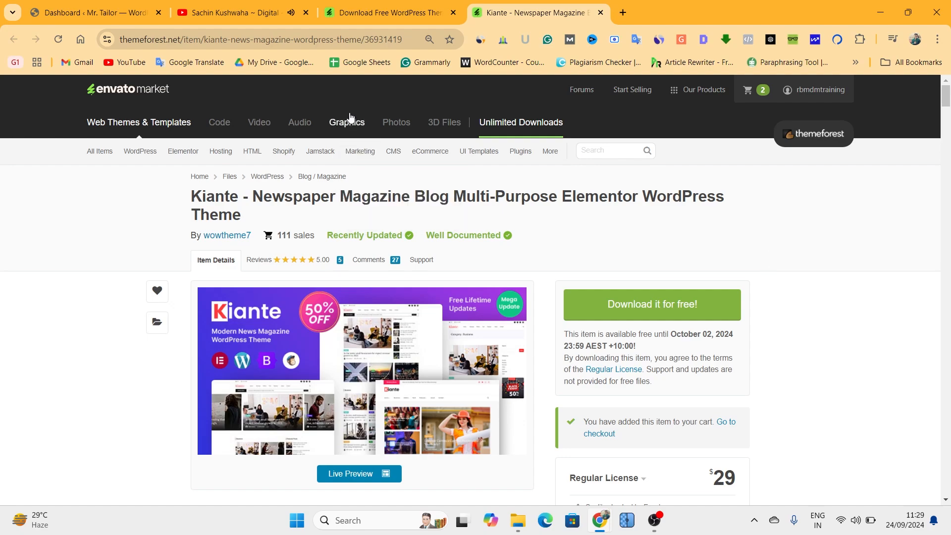
pyautogui.click(354, 39)
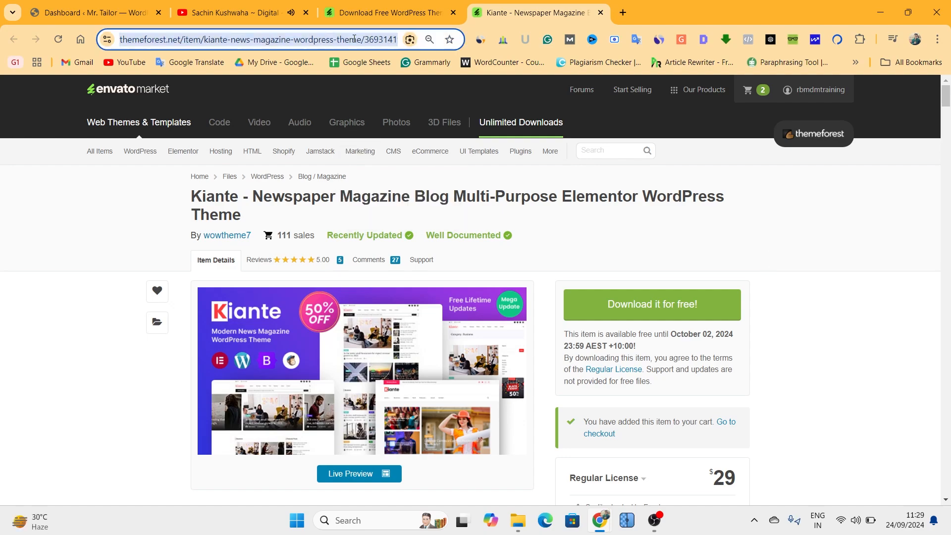
pyautogui.scroll(-3, 730, 428)
pyautogui.scroll(3, 495, 438)
pyautogui.scroll(-3, 13, 350)
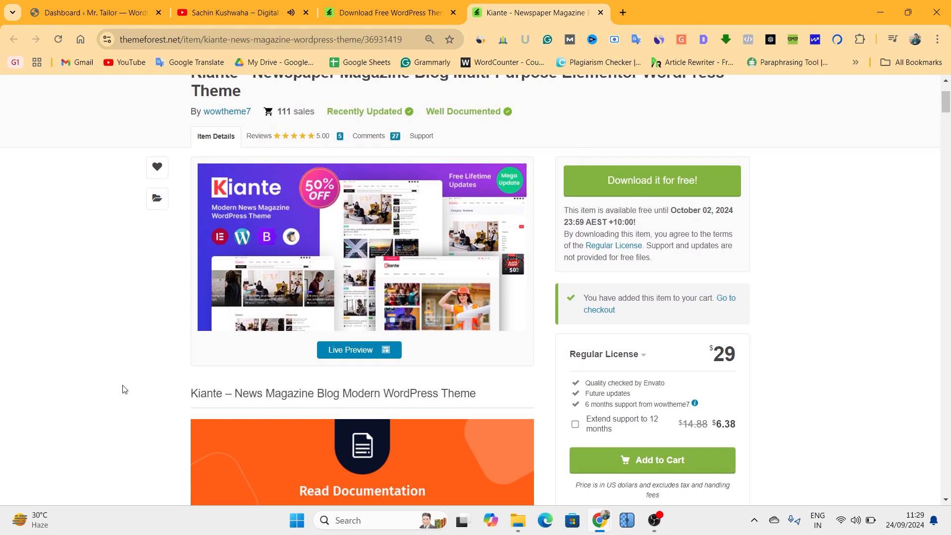
# - Open the Kiante theme's live preview and look through its home page variants and demo home page content
pyautogui.scroll(1, 198, 396)
pyautogui.click(362, 414)
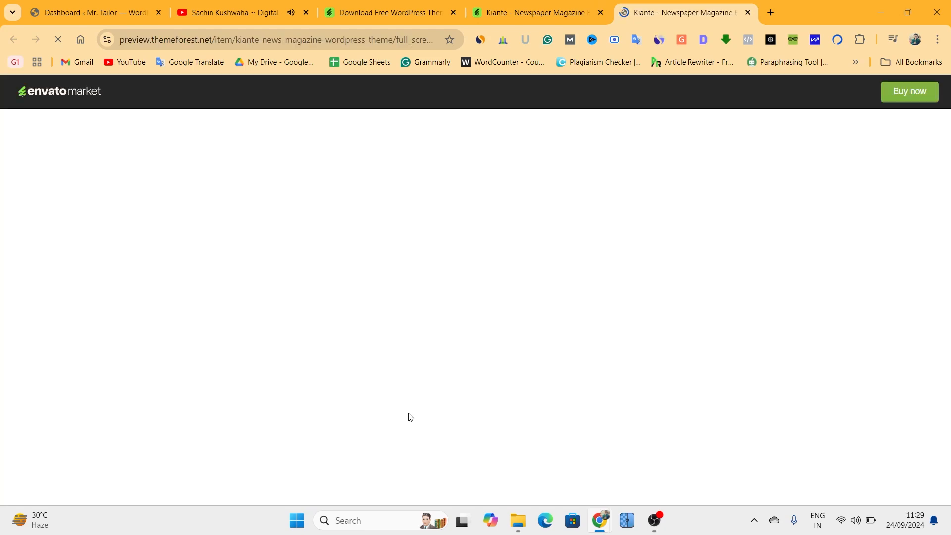
pyautogui.click(564, 9)
pyautogui.moveTo(191, 136); pyautogui.dragTo(296, 150)
pyautogui.click(283, 135)
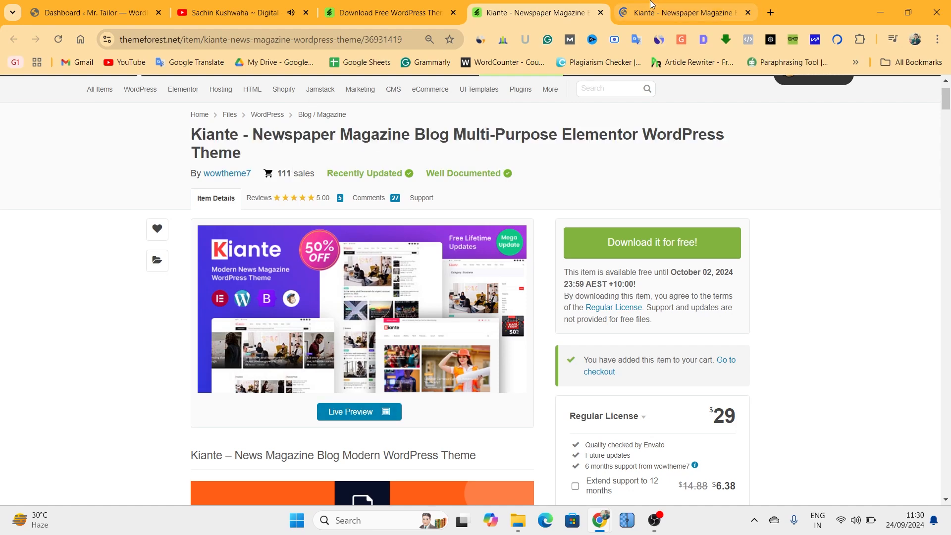
pyautogui.click(684, 13)
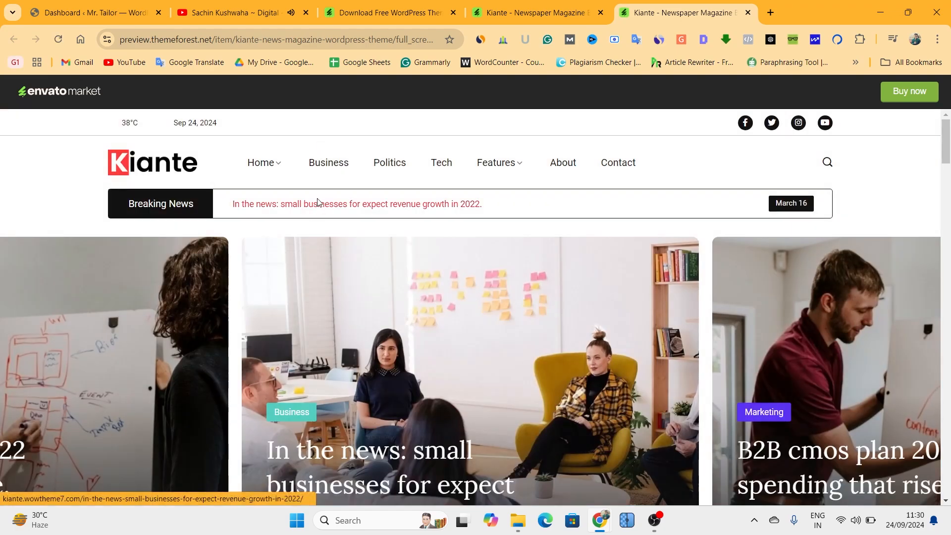
pyautogui.moveTo(268, 166)
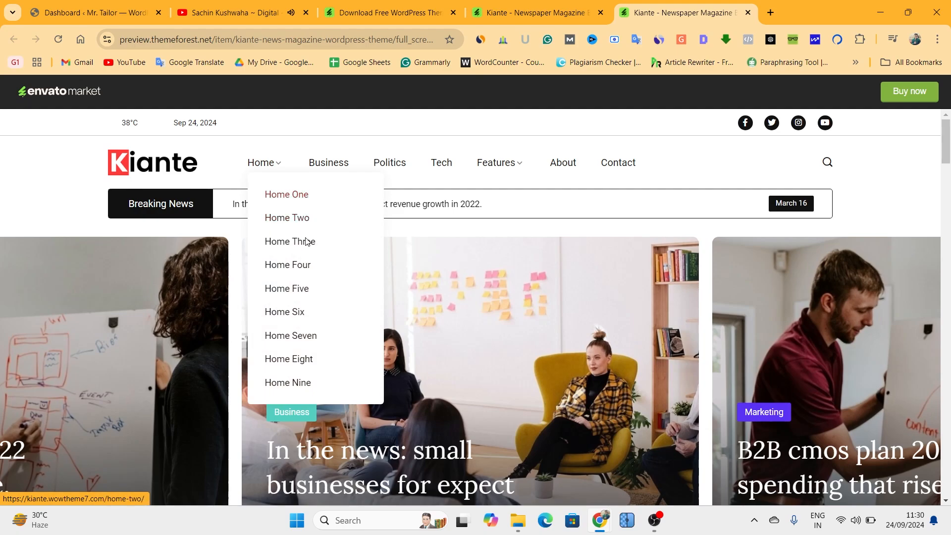
pyautogui.scroll(-5, 524, 216)
pyautogui.scroll(4, 525, 217)
pyautogui.scroll(-15, 590, 234)
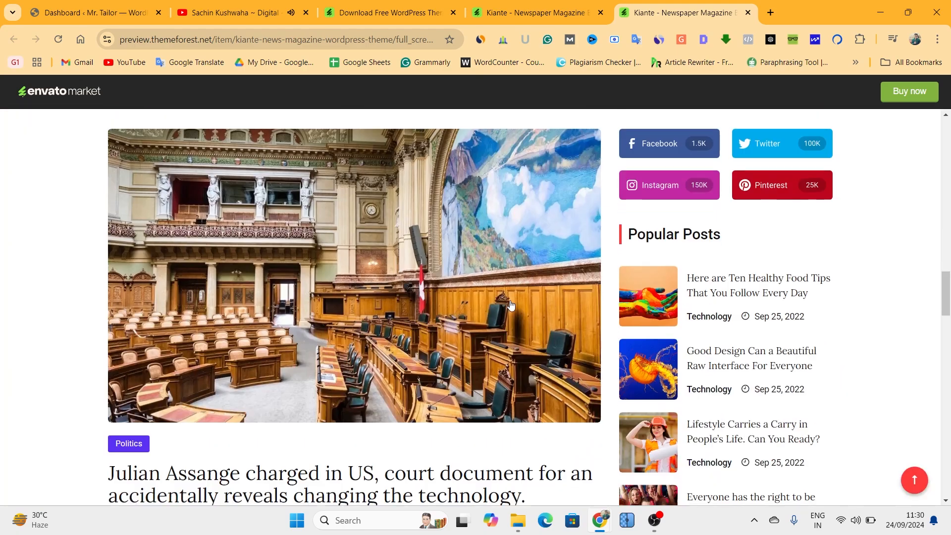
pyautogui.scroll(20, 587, 323)
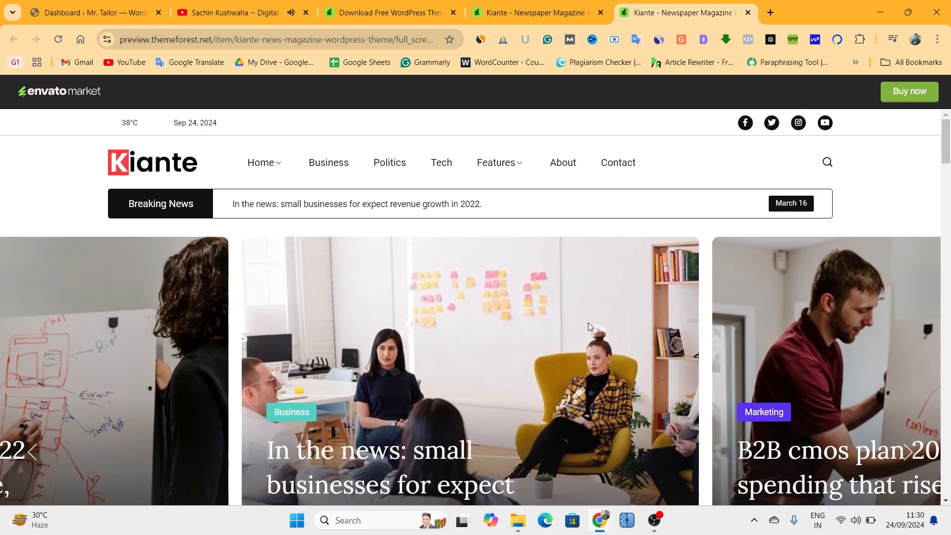
# - Download the free Kiante theme package from its item page and extract the zip in the Downloads folder
pyautogui.hotkey('ctrl', 'shift', 'Tab')
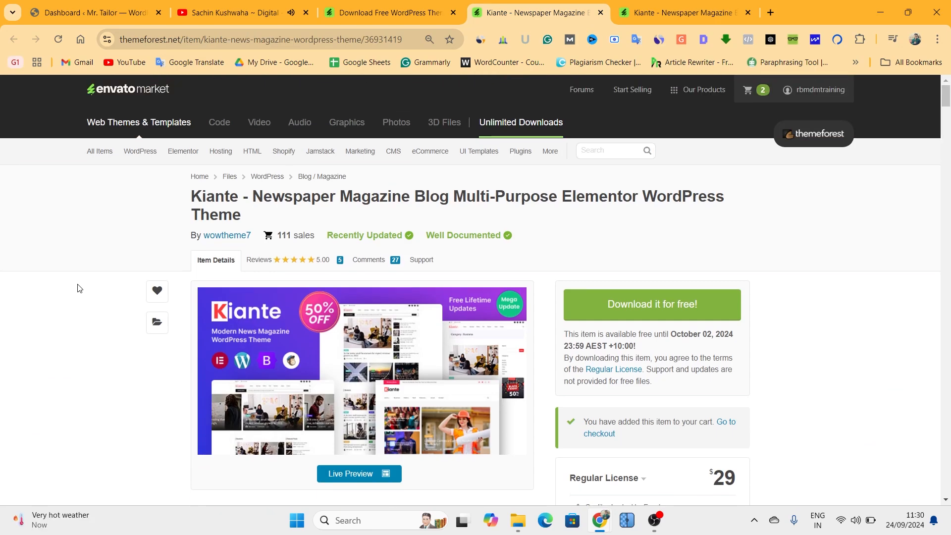
pyautogui.click(657, 307)
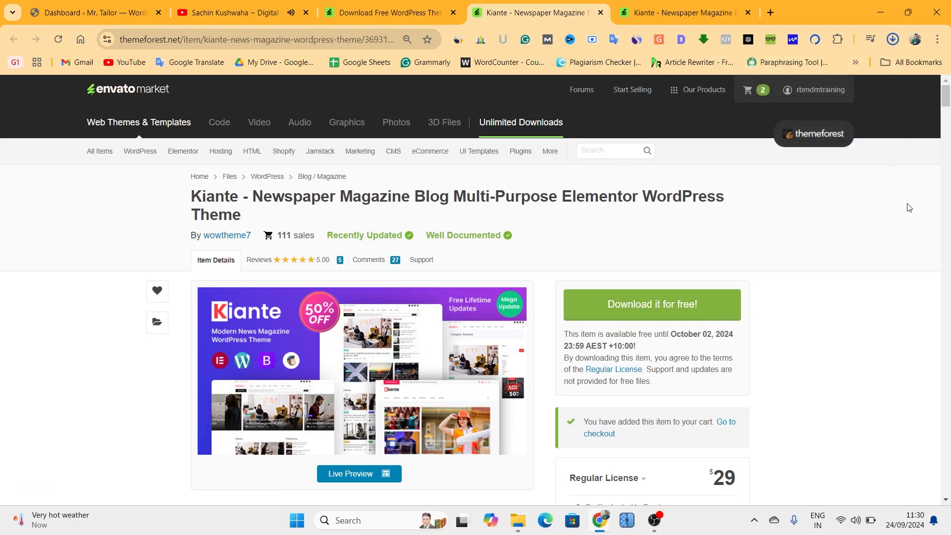
pyautogui.click(514, 531)
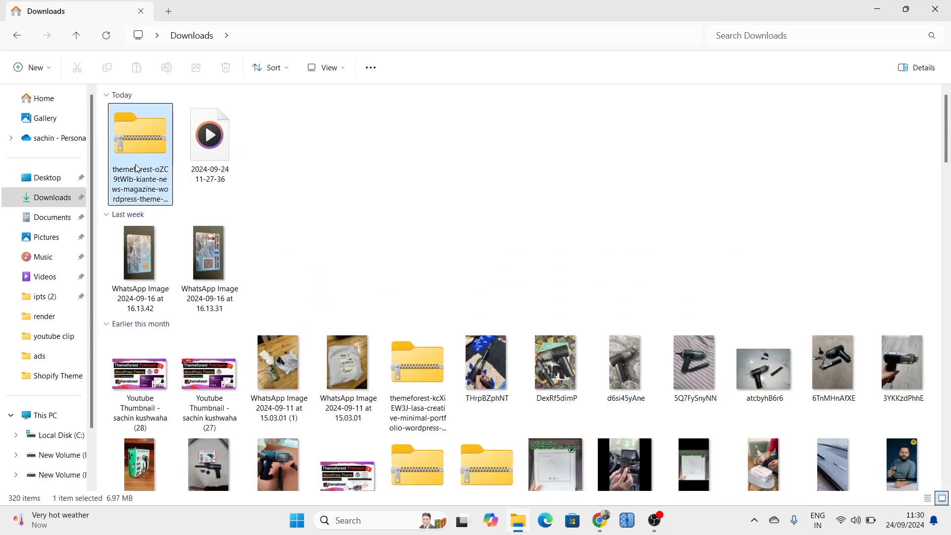
pyautogui.click(136, 168)
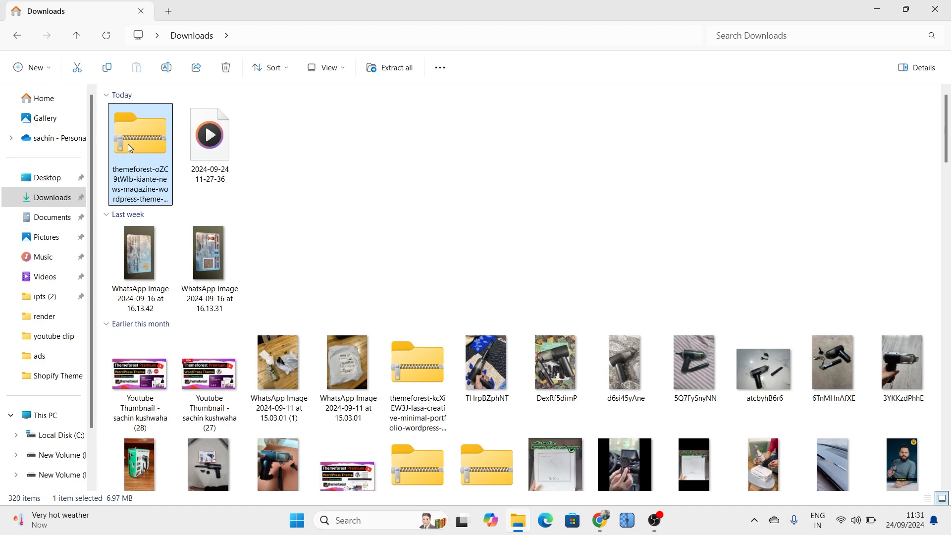
pyautogui.rightClick(130, 148)
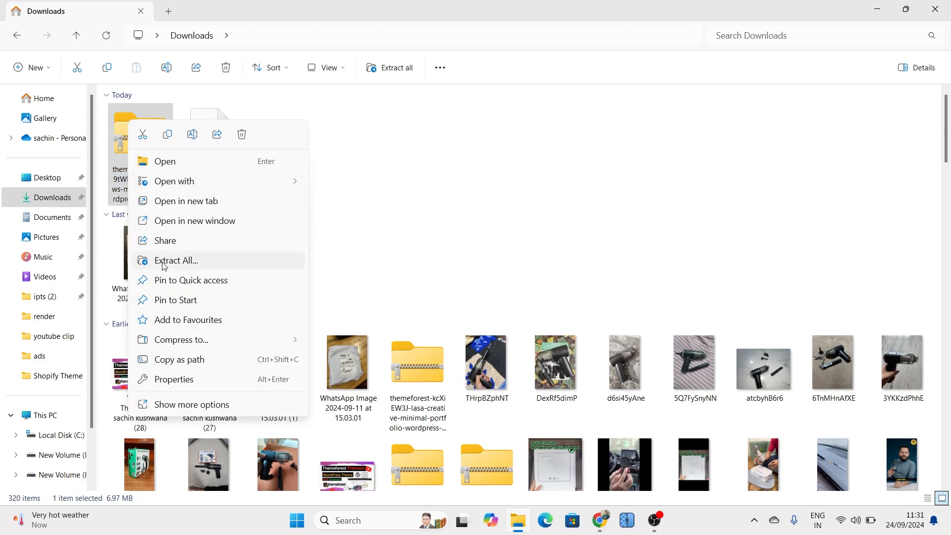
pyautogui.click(163, 266)
pyautogui.click(569, 385)
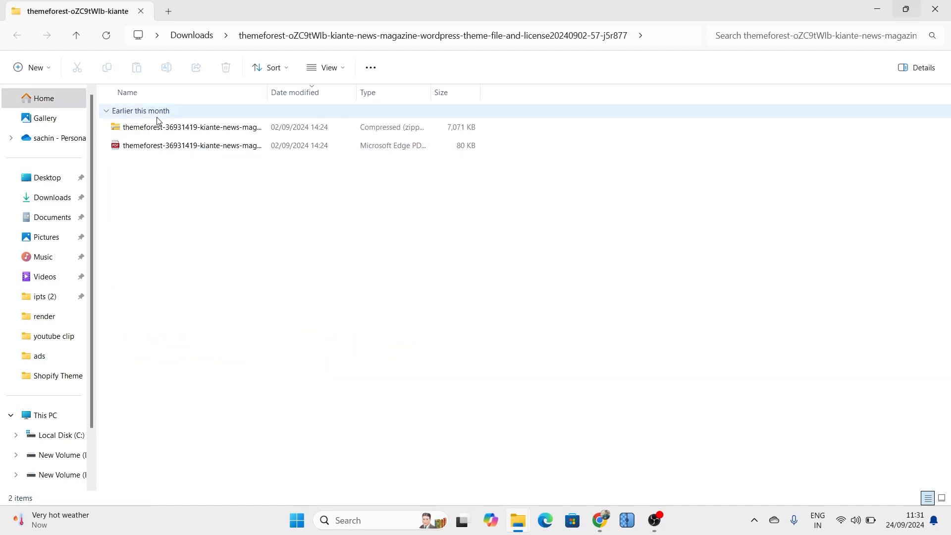
# - Open the license certificate PDF in the extracted folder, read it and close it
pyautogui.click(149, 147)
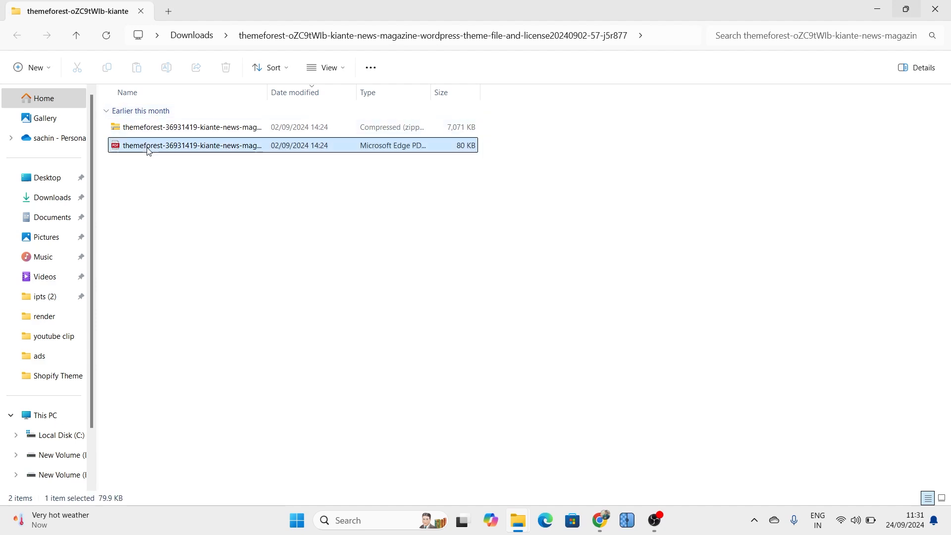
pyautogui.doubleClick(172, 146)
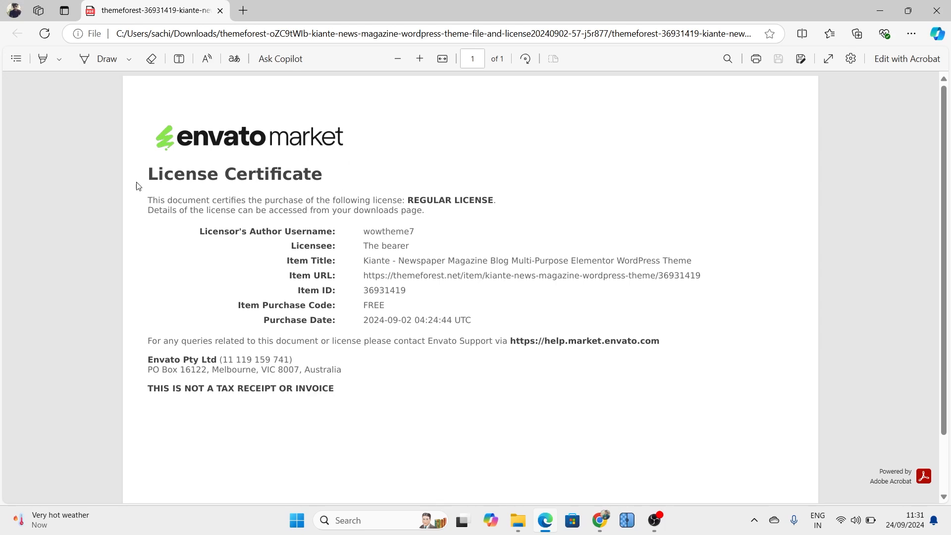
pyautogui.click(935, 7)
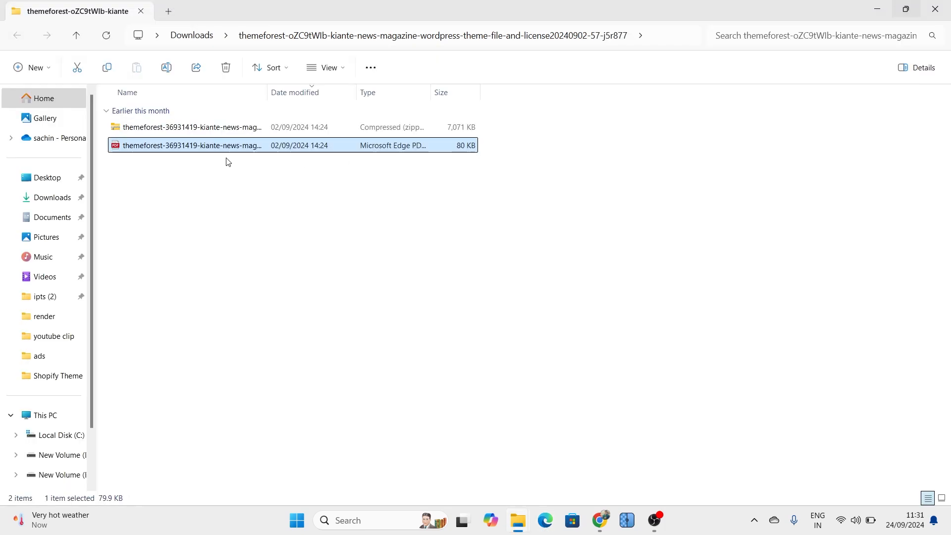
# - Extract the inner themeforest-36931419 Kiante archive and select the kiante zip inside the extracted theme folder
pyautogui.click(206, 128)
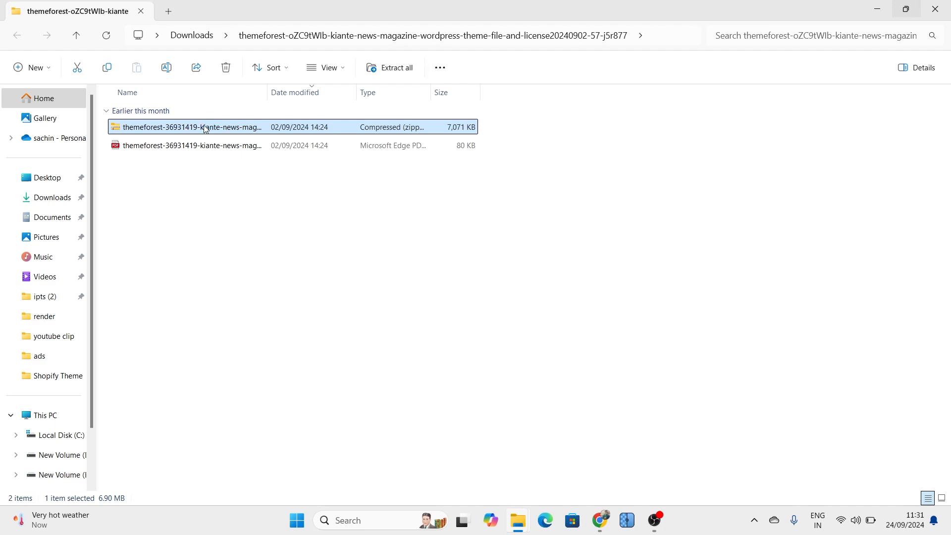
pyautogui.click(40, 199)
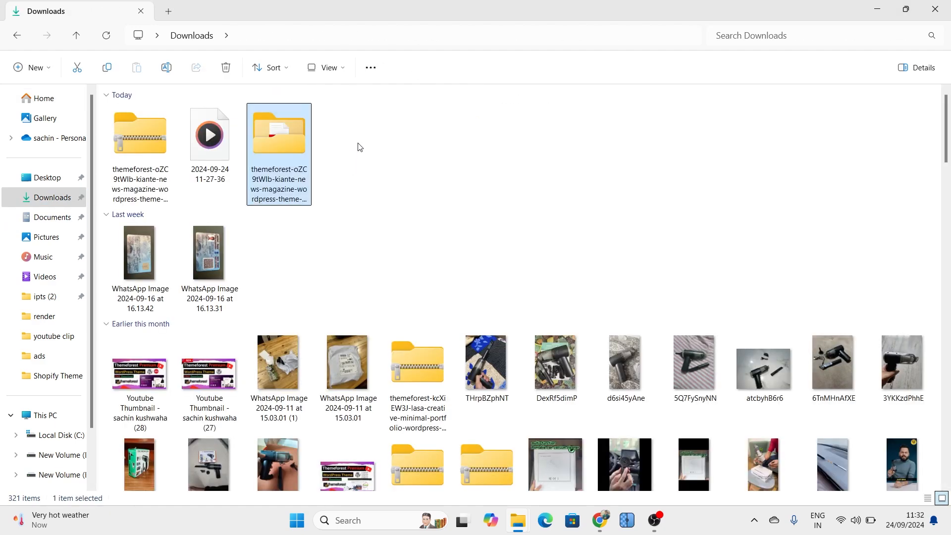
pyautogui.doubleClick(271, 141)
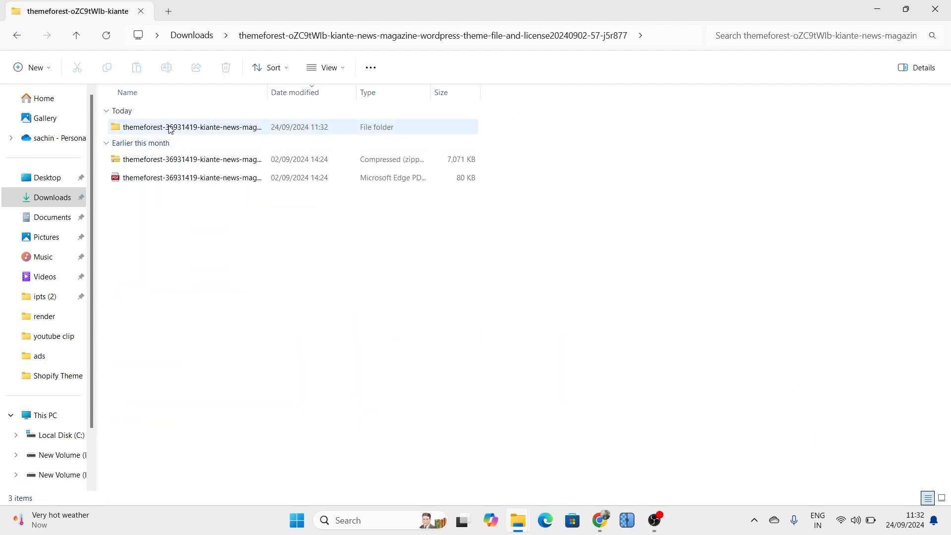
pyautogui.doubleClick(229, 129)
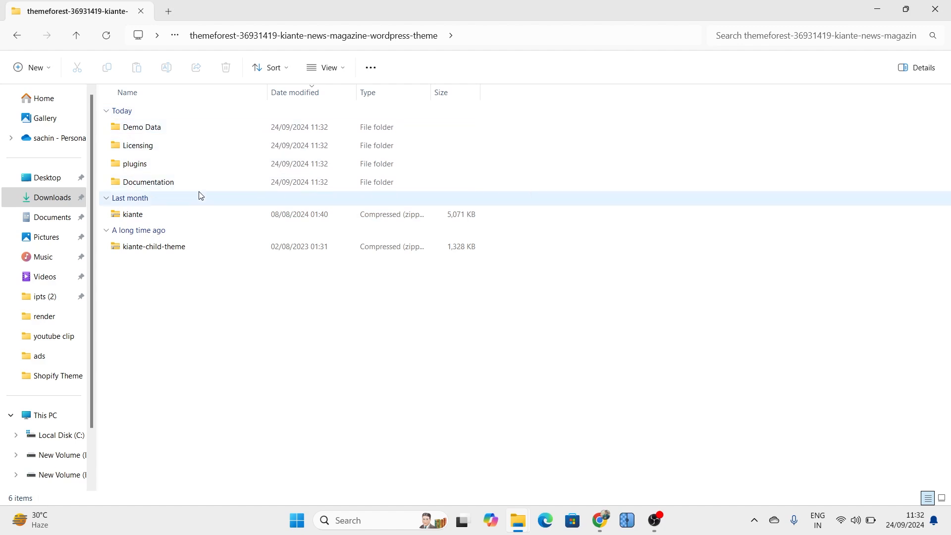
pyautogui.click(194, 218)
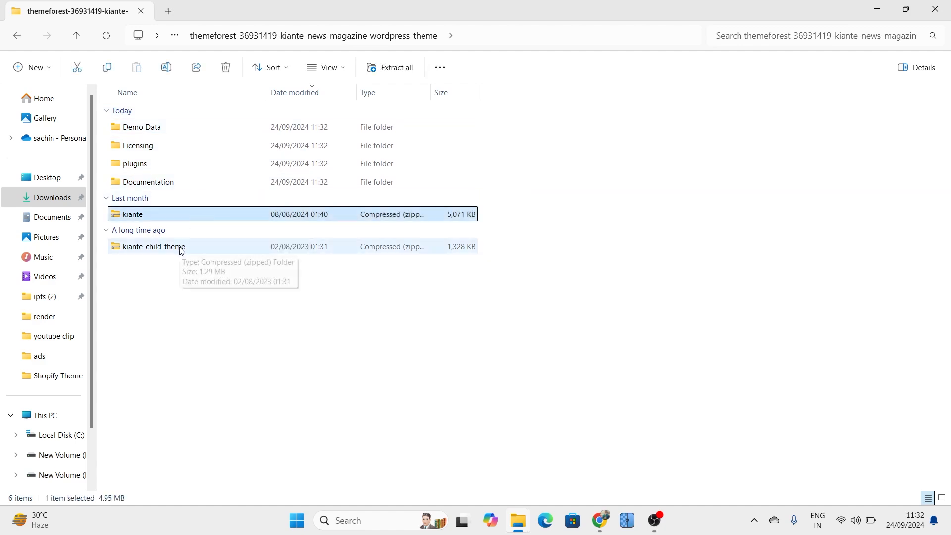
pyautogui.click(139, 288)
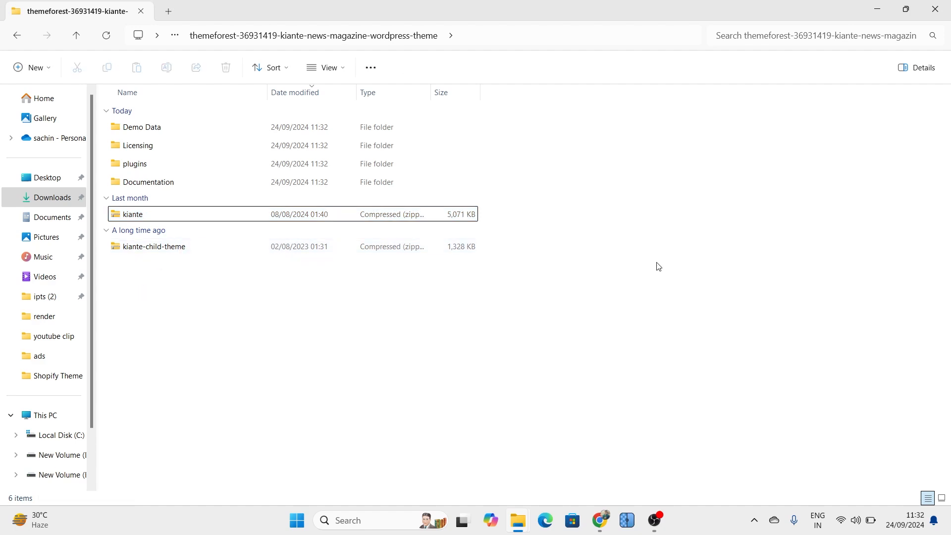
pyautogui.click(473, 219)
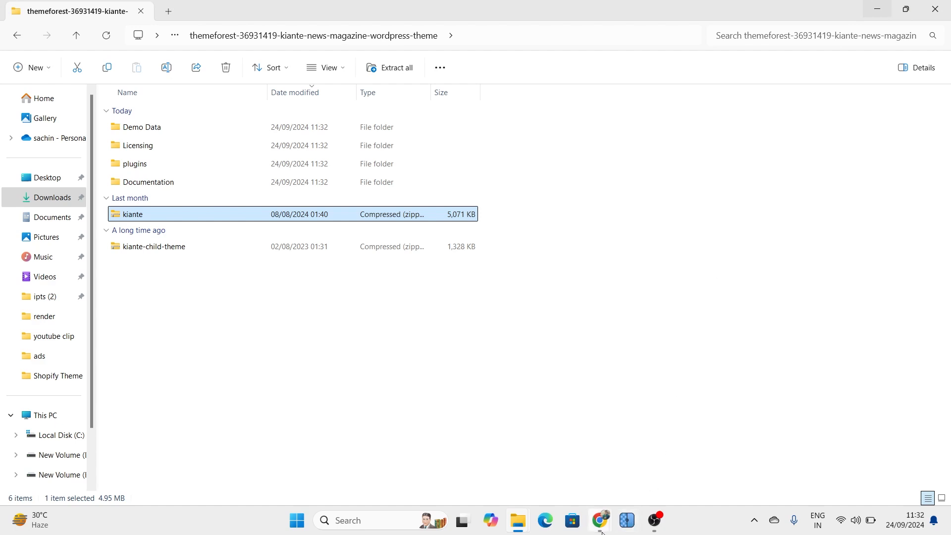
# - Switch to the WordPress dashboard in Chrome, then upload kiante.zip as a new theme and install it
pyautogui.click(520, 448)
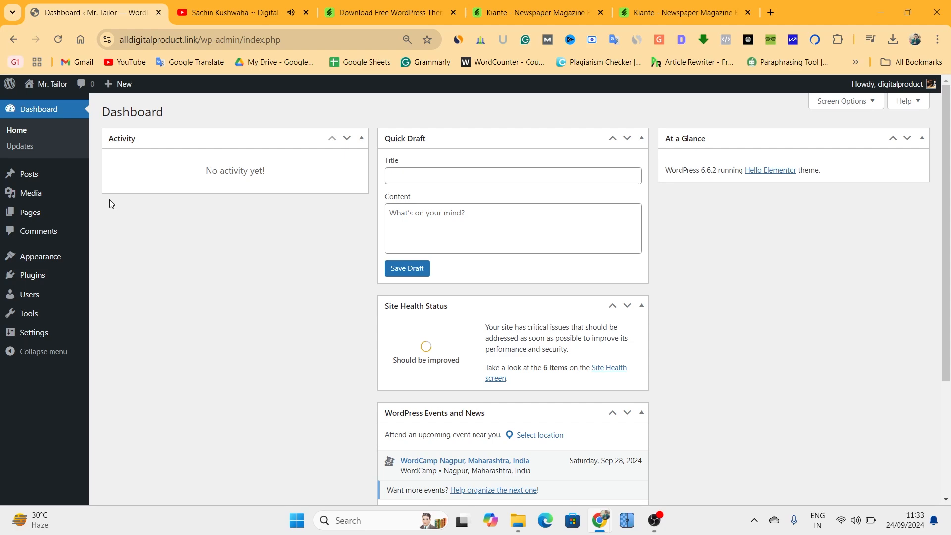
pyautogui.click(119, 260)
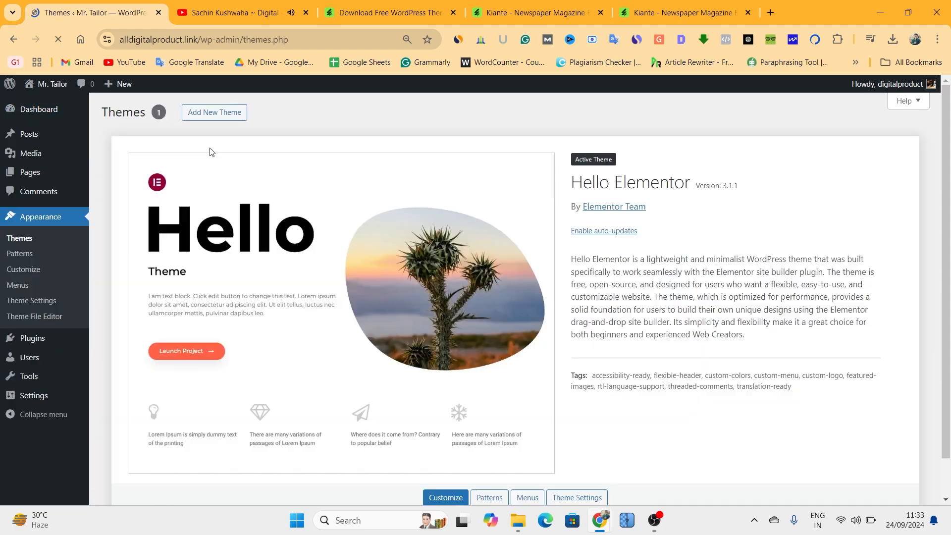
pyautogui.click(205, 117)
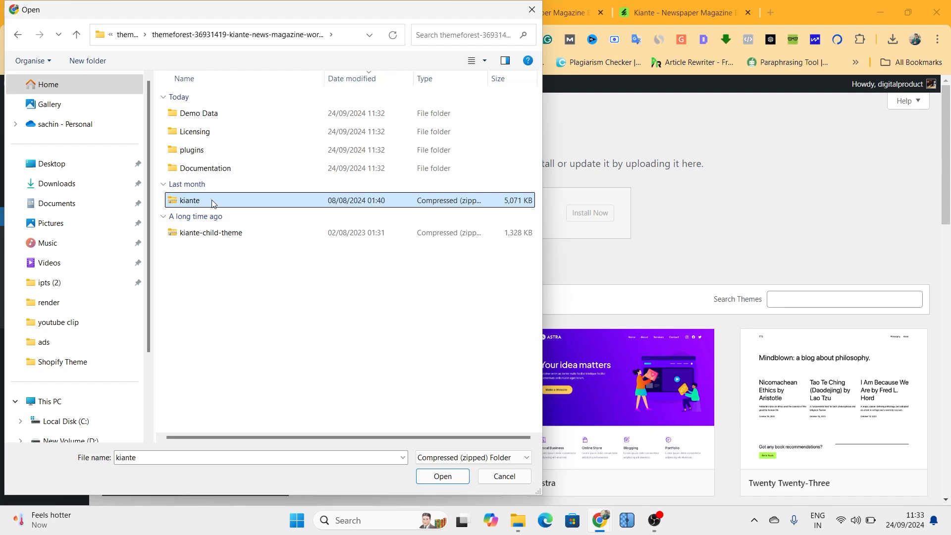
pyautogui.click(444, 478)
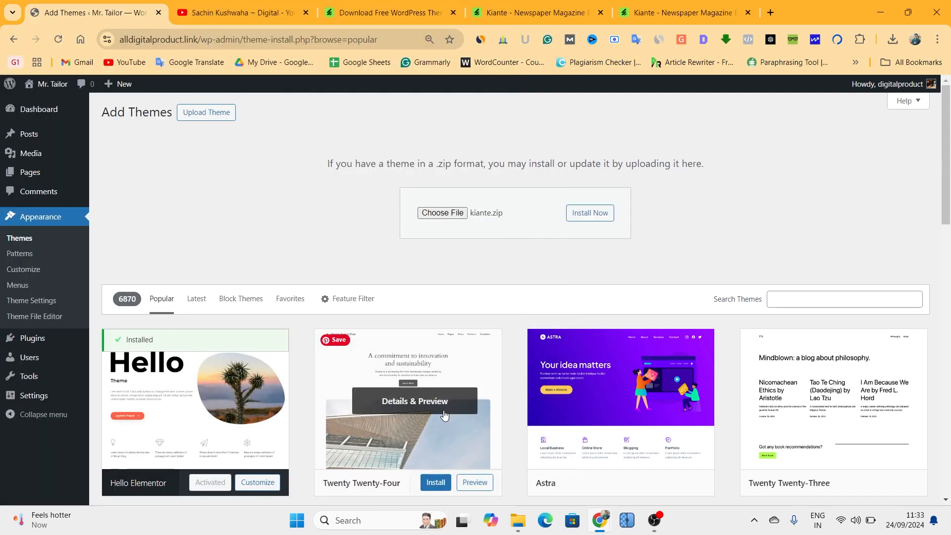
pyautogui.click(594, 213)
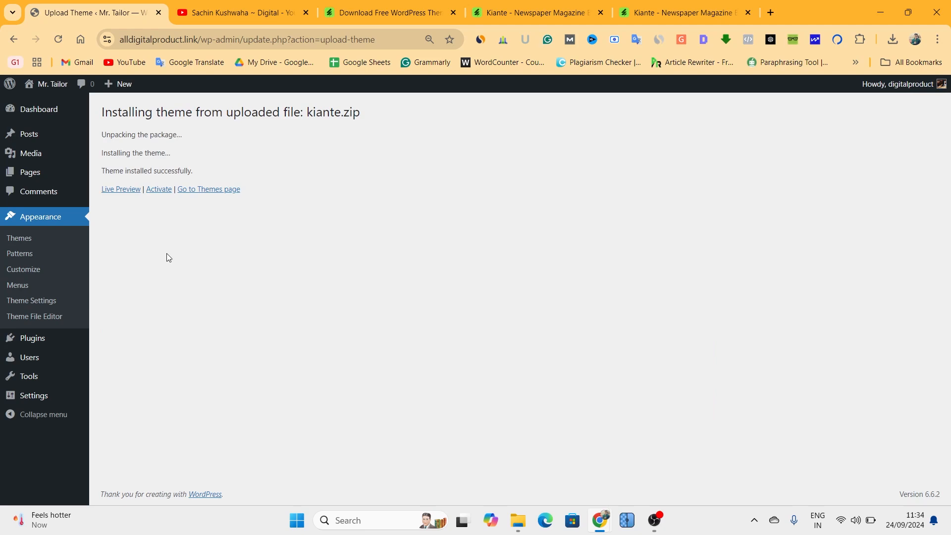
# - Activate the Kiante theme, reload the Themes page and open the theme's details
pyautogui.click(158, 191)
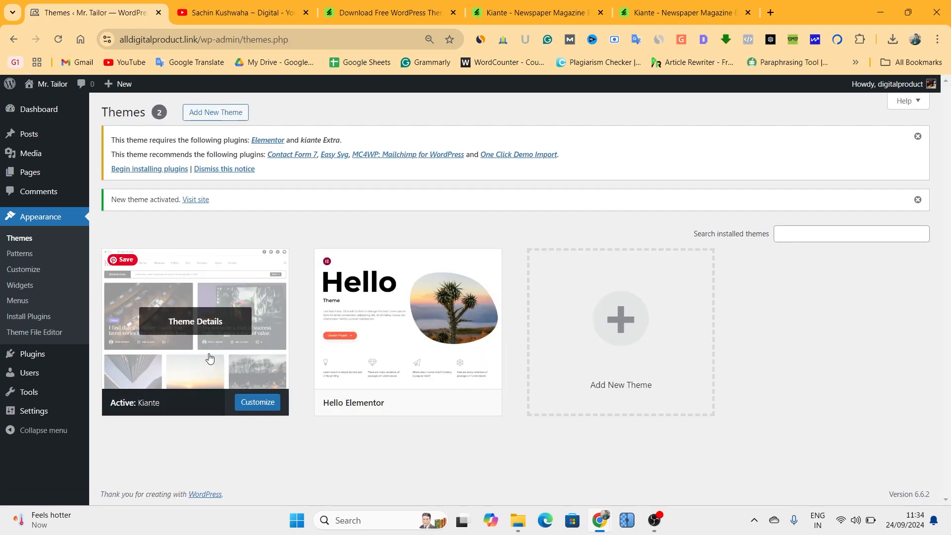
pyautogui.click(58, 40)
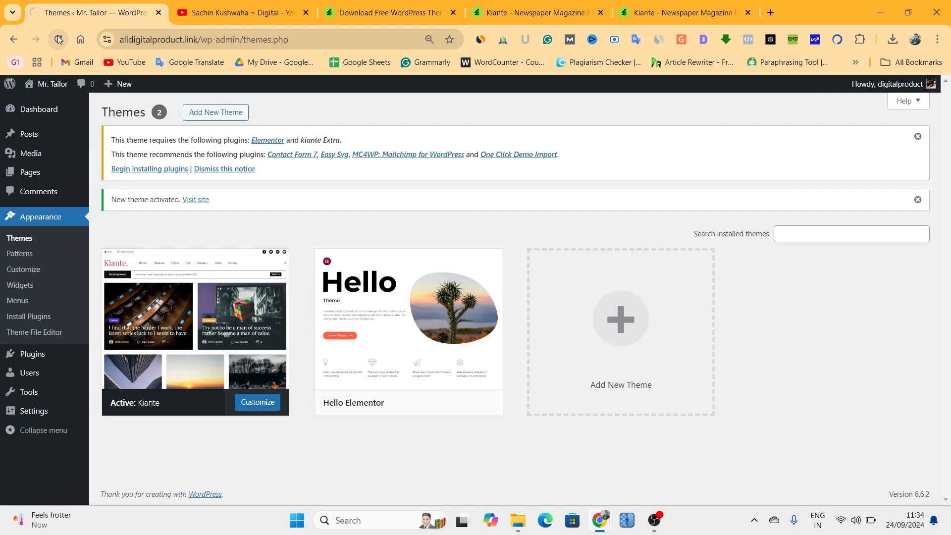
pyautogui.click(190, 294)
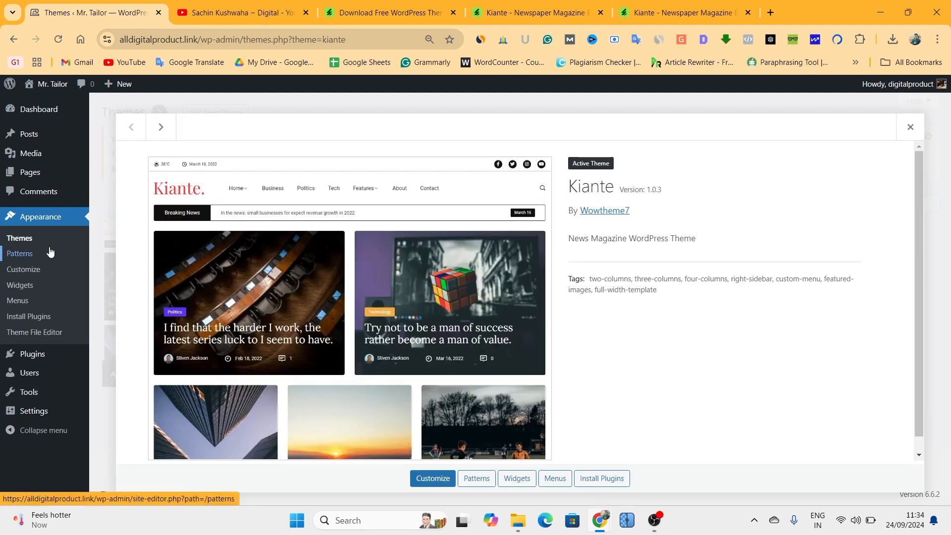
# - Open the theme's required plugins list, select all six plugins and install them in bulk
pyautogui.click(23, 323)
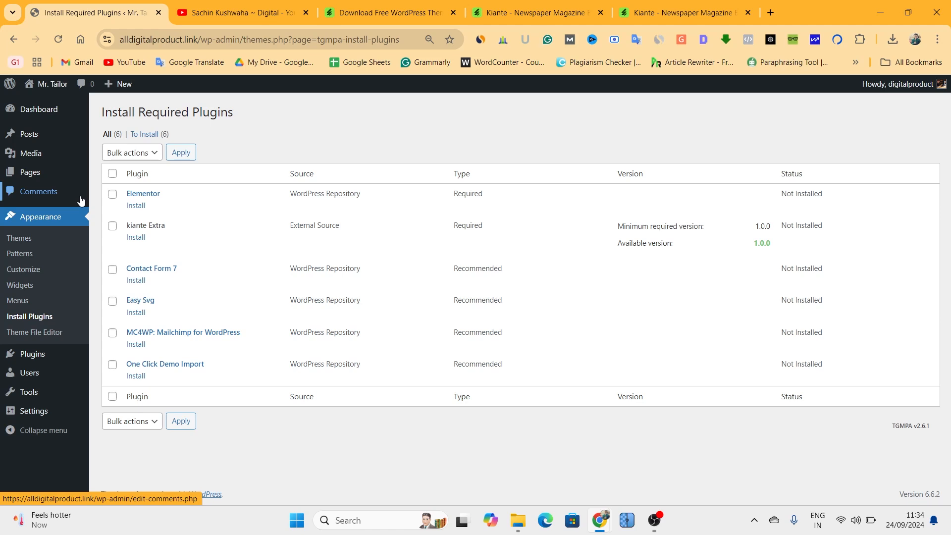
pyautogui.click(137, 157)
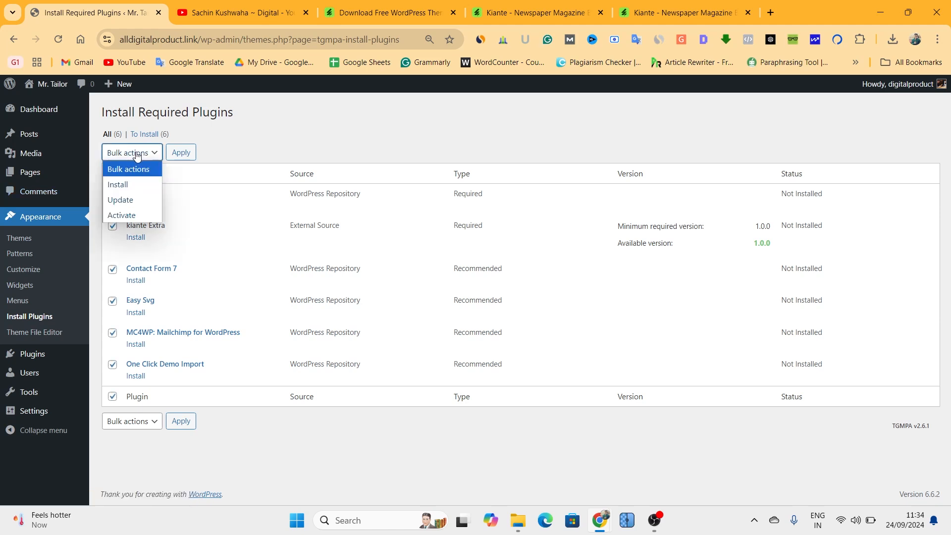
pyautogui.click(124, 184)
pyautogui.click(183, 153)
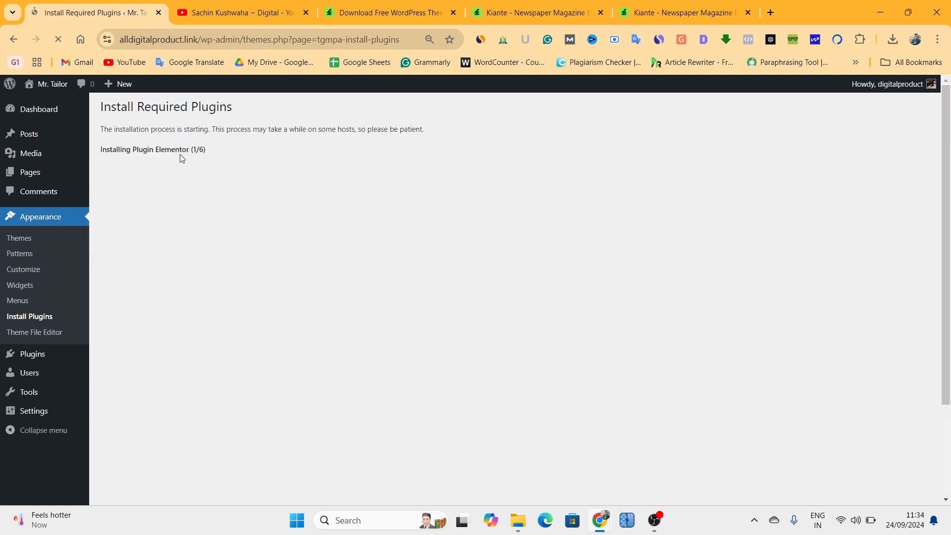
# - Return to the required plugins installer, select all six installed plugins and activate them in bulk
pyautogui.scroll(-3, 144, 265)
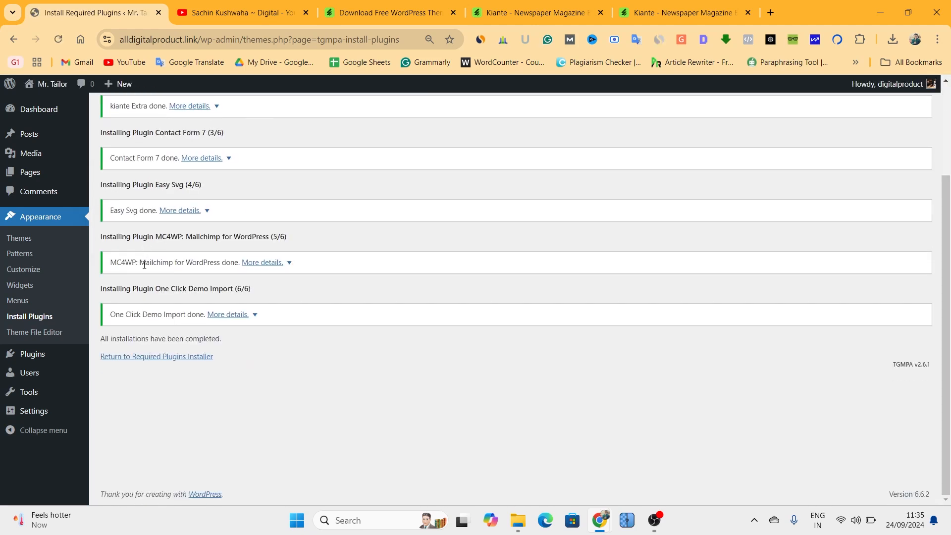
pyautogui.click(128, 357)
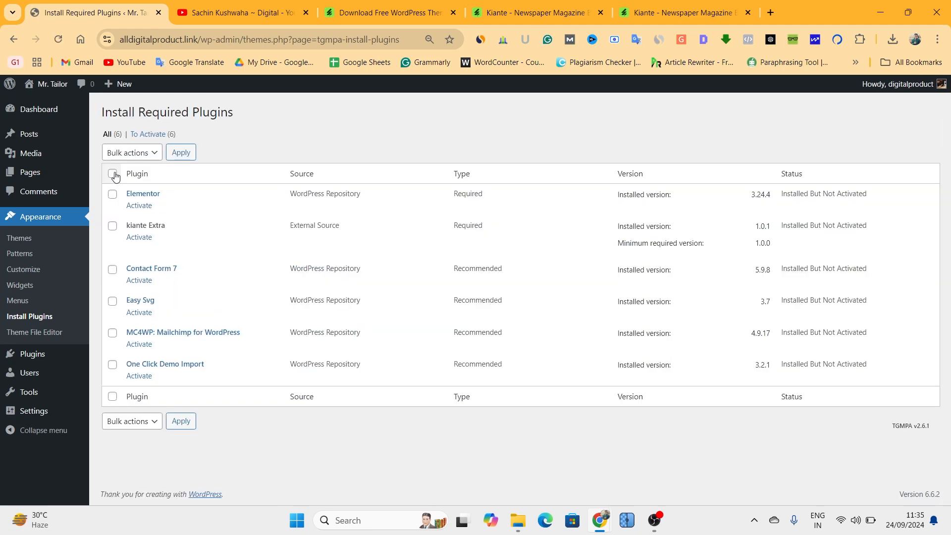
pyautogui.click(131, 153)
pyautogui.click(153, 167)
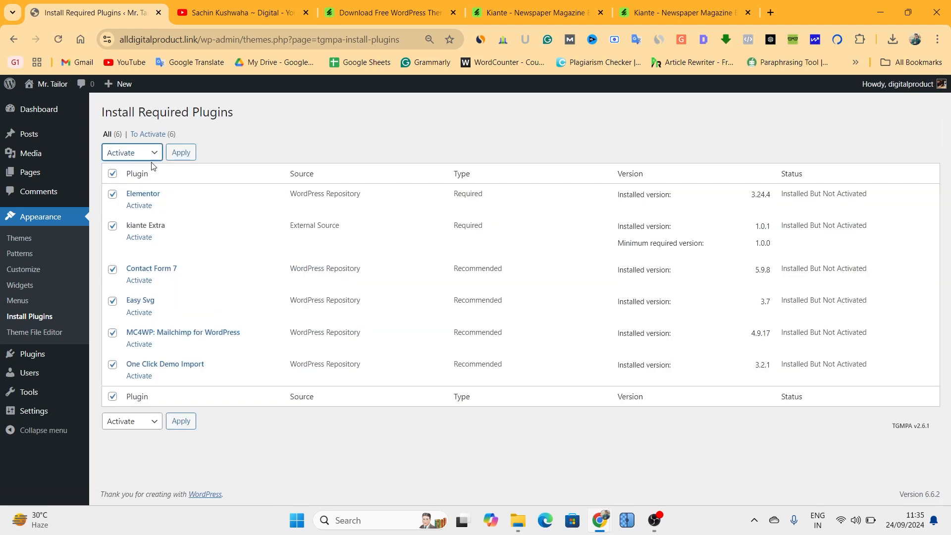
pyautogui.click(179, 153)
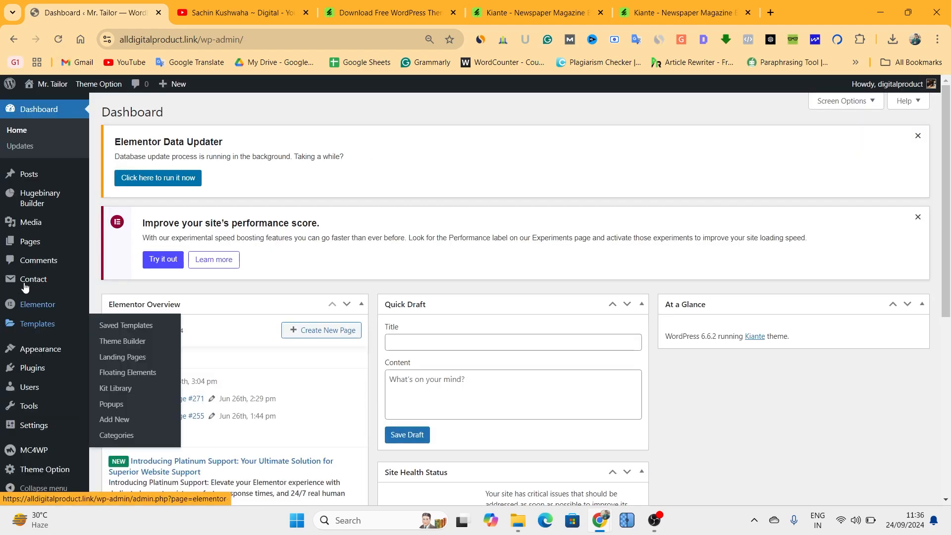
# - Look over the WordPress dashboard and open the list of installed plugins
pyautogui.scroll(-6, 22, 248)
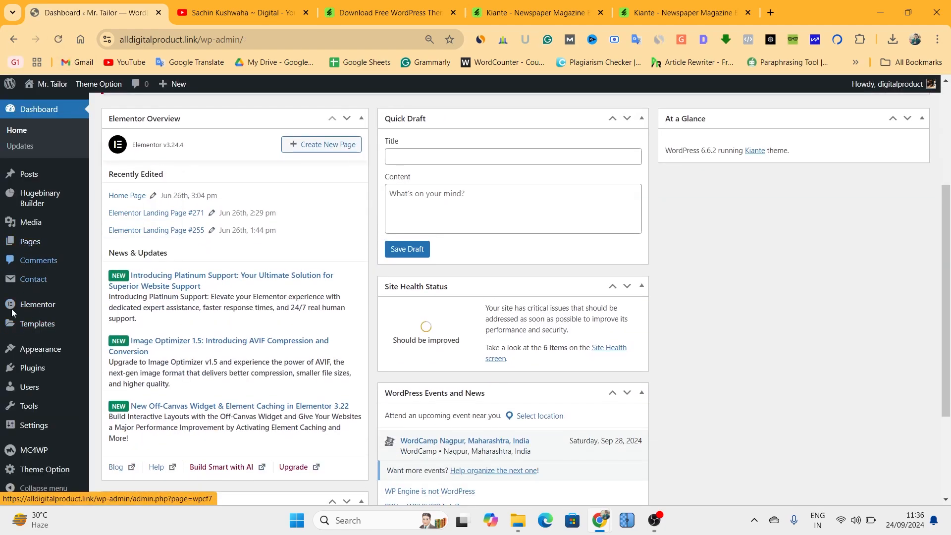
pyautogui.moveTo(87, 375)
pyautogui.click(115, 370)
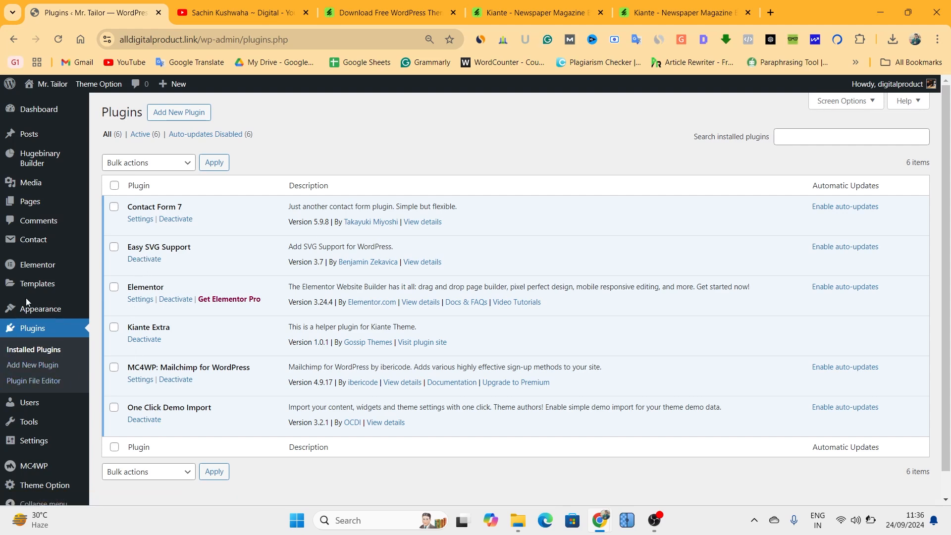
# - Import the Kiante demo data with One Click Demo Import, including the WPForms, All in One SEO and MonsterInsights plugins
pyautogui.moveTo(26, 303)
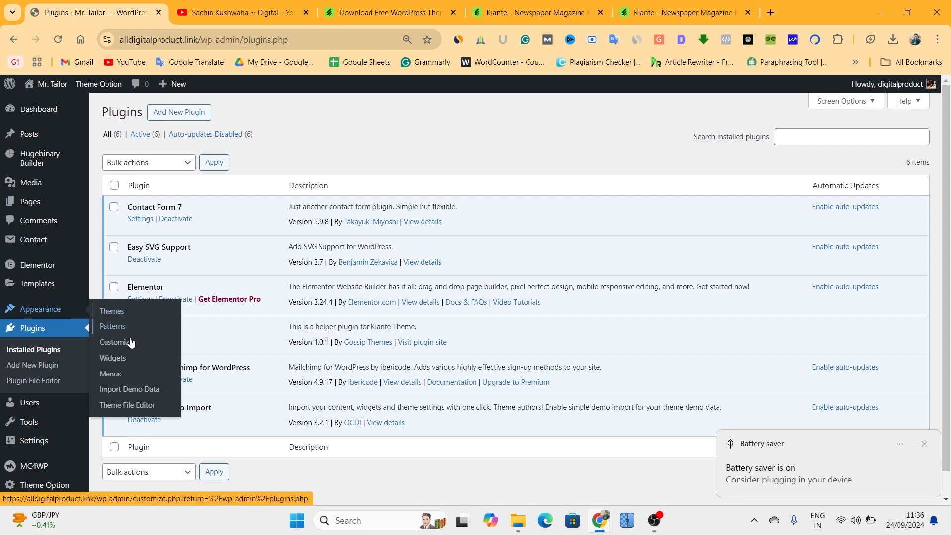
pyautogui.click(123, 391)
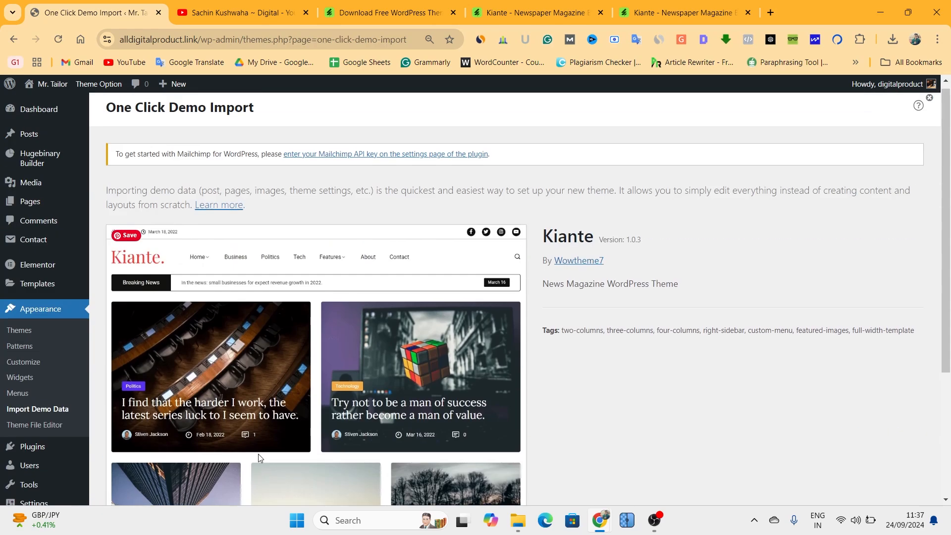
pyautogui.scroll(-4, 254, 456)
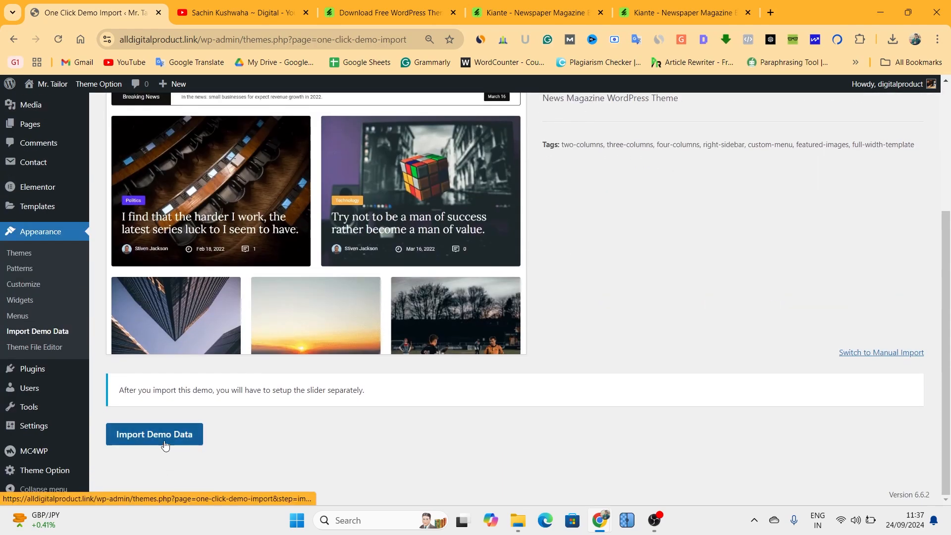
pyautogui.click(166, 442)
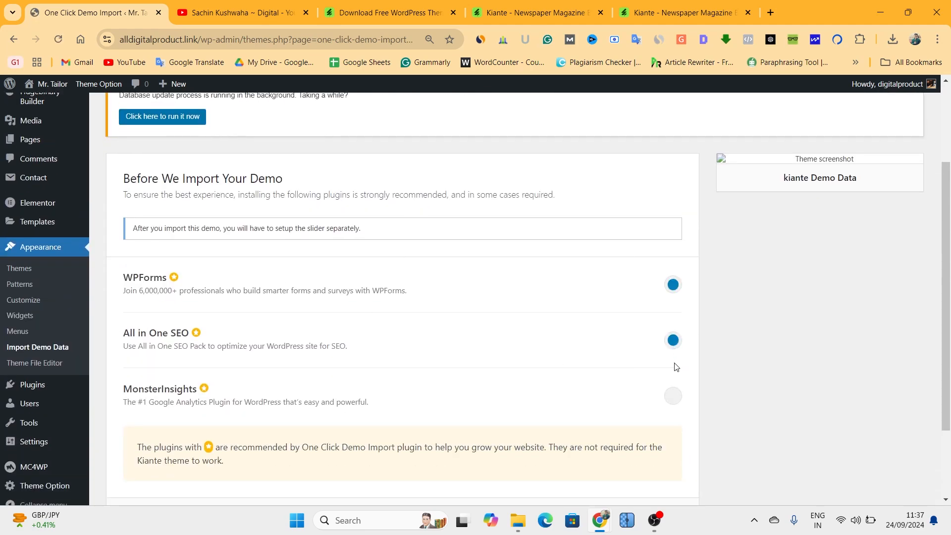
pyautogui.scroll(-2, 639, 357)
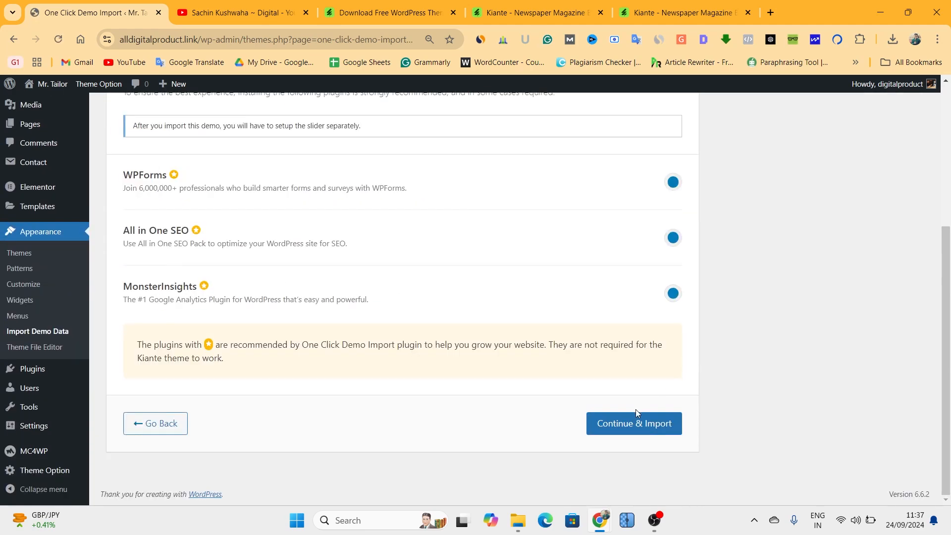
pyautogui.click(617, 431)
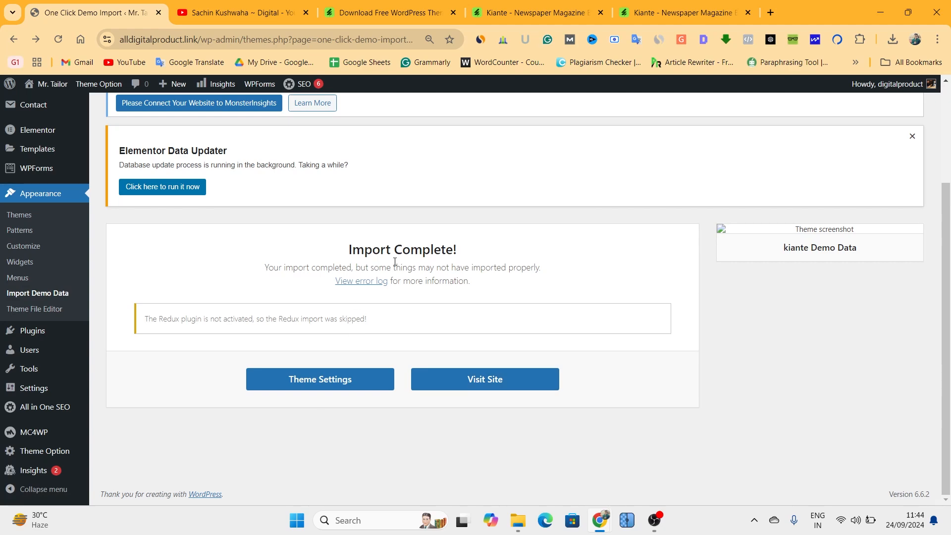
# - Open the live site in a new browser tab from the completed demo import page
pyautogui.moveTo(348, 251); pyautogui.dragTo(493, 251)
pyautogui.click(494, 442)
pyautogui.rightClick(474, 381)
pyautogui.click(474, 381)
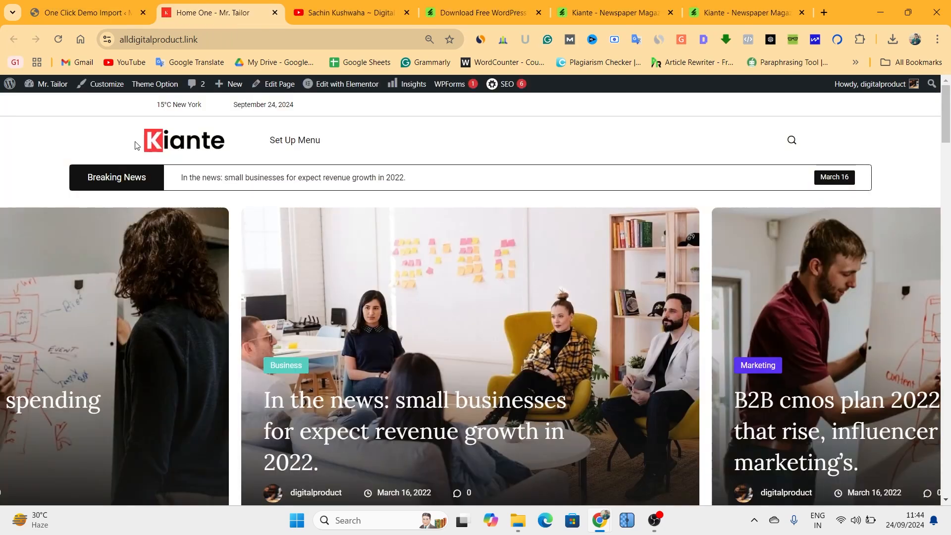
# - Examine the imported demo homepage, including its header, site address, featured posts, category list and Don't Miss section
pyautogui.scroll(-20, 118, 163)
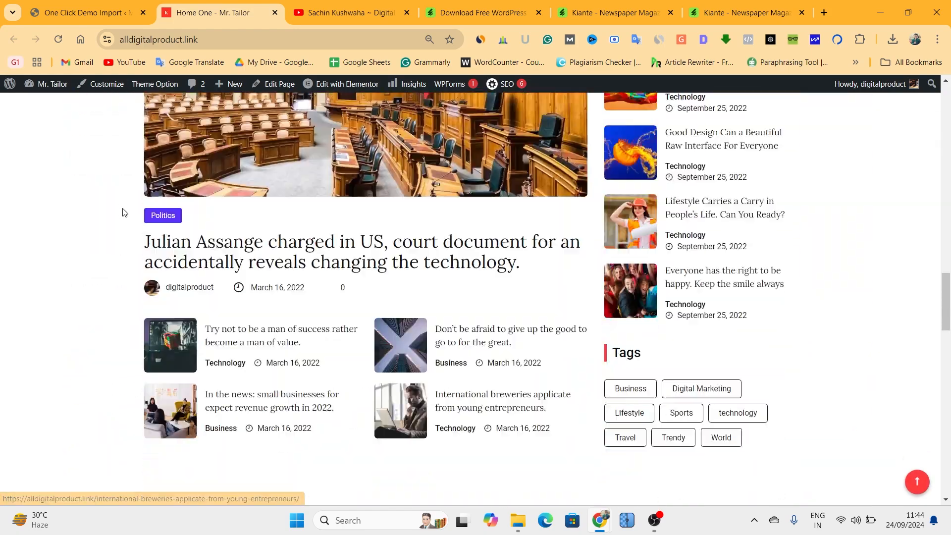
pyautogui.scroll(-5, 125, 215)
pyautogui.scroll(-10, 123, 216)
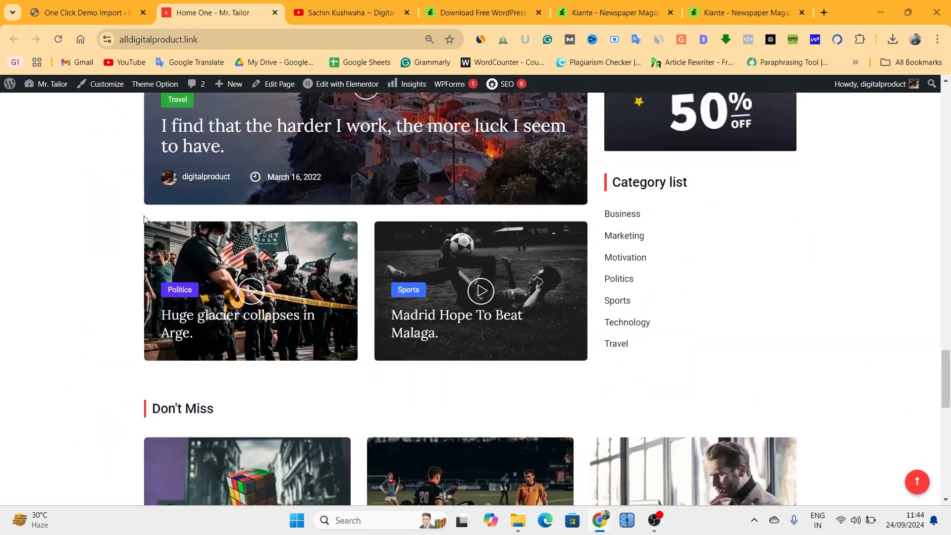
pyautogui.scroll(20, 163, 218)
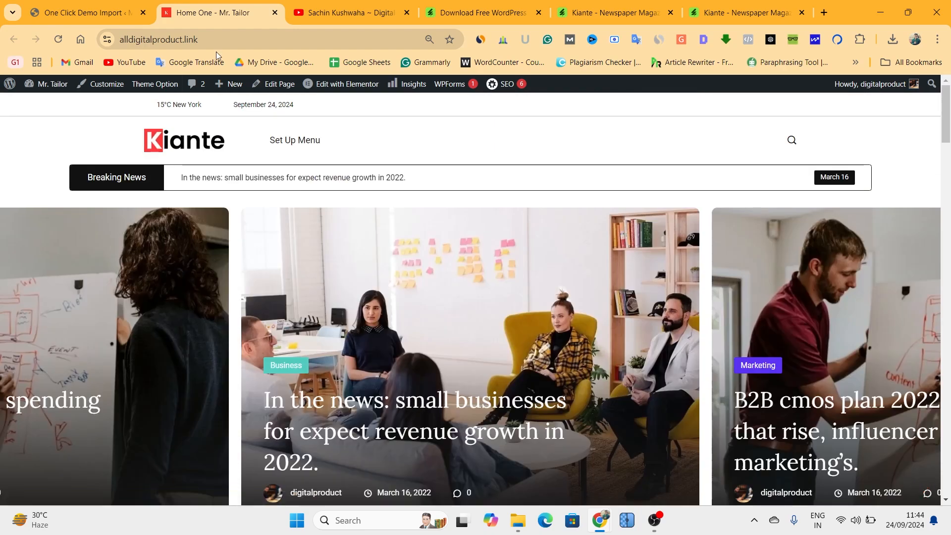
pyautogui.click(218, 40)
pyautogui.doubleClick(251, 39)
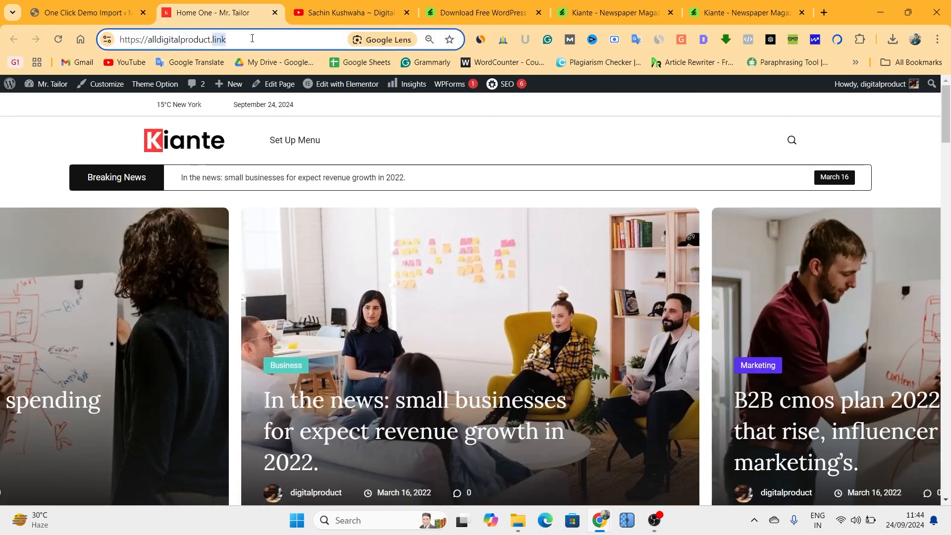
pyautogui.click(64, 167)
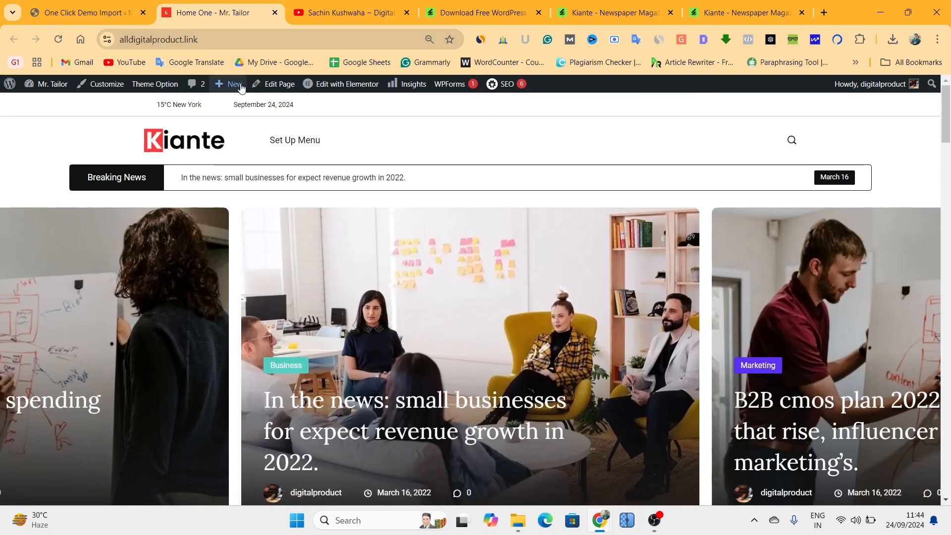
pyautogui.scroll(-6, 932, 266)
pyautogui.scroll(-10, 932, 266)
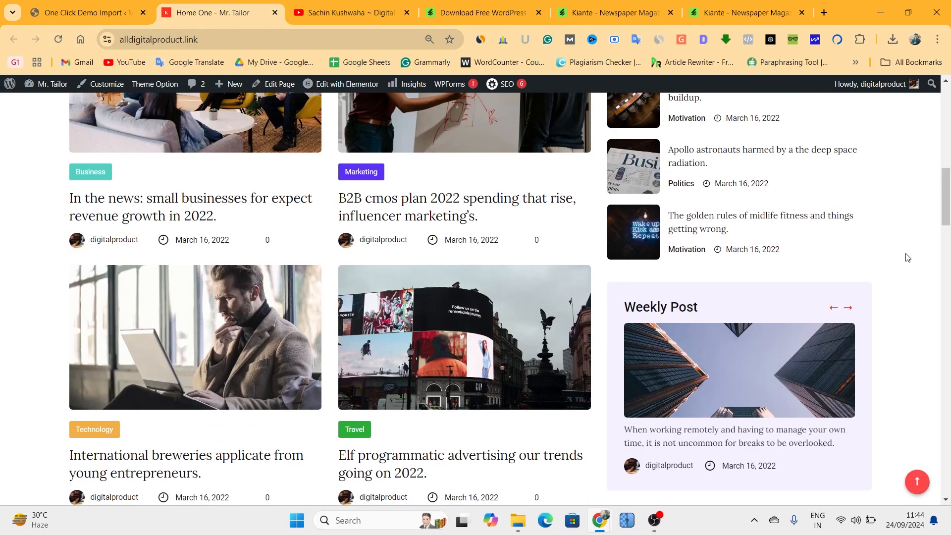
pyautogui.scroll(11, 336, 293)
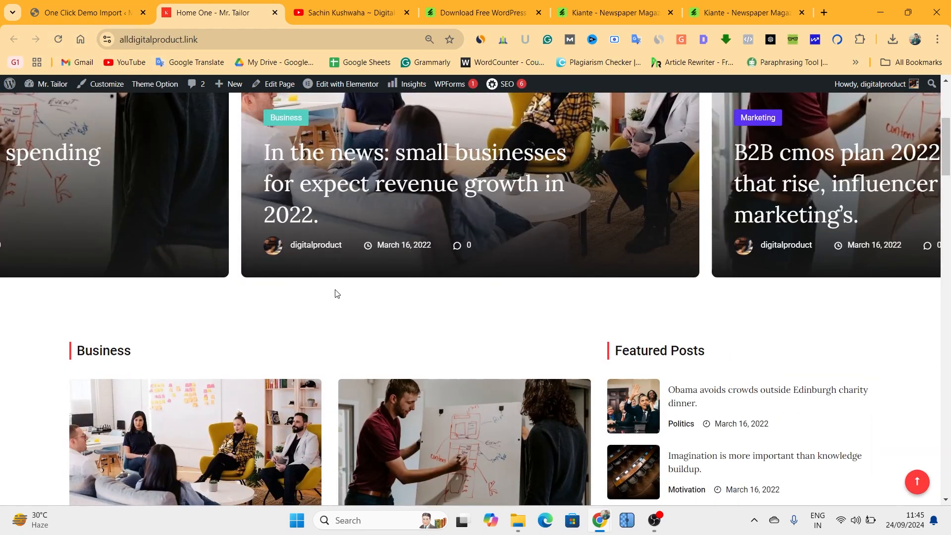
# - Review the list of all pages in the WordPress dashboard and switch to the YouTube channel tab
pyautogui.hotkey('ctrl', 'shift', 'Tab')
pyautogui.moveTo(29, 194)
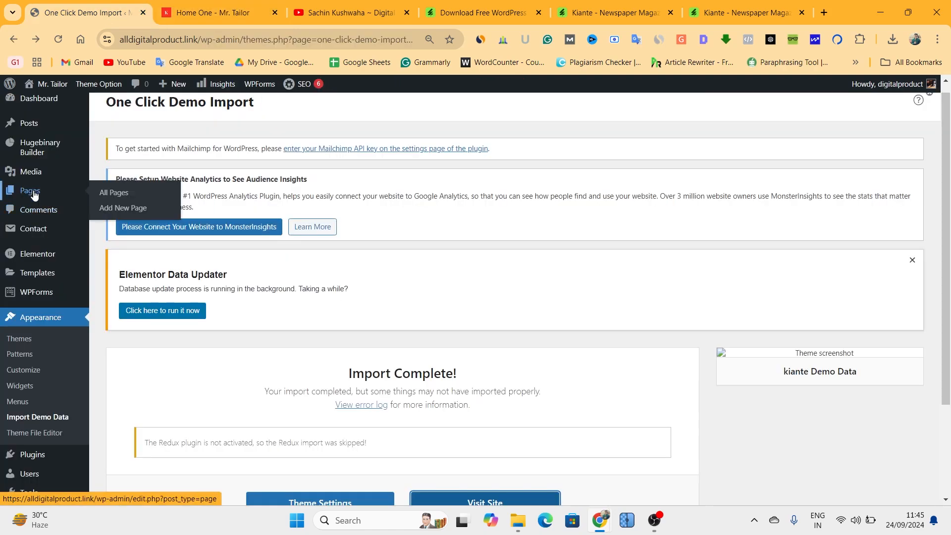
pyautogui.click(133, 193)
pyautogui.scroll(-10, 119, 267)
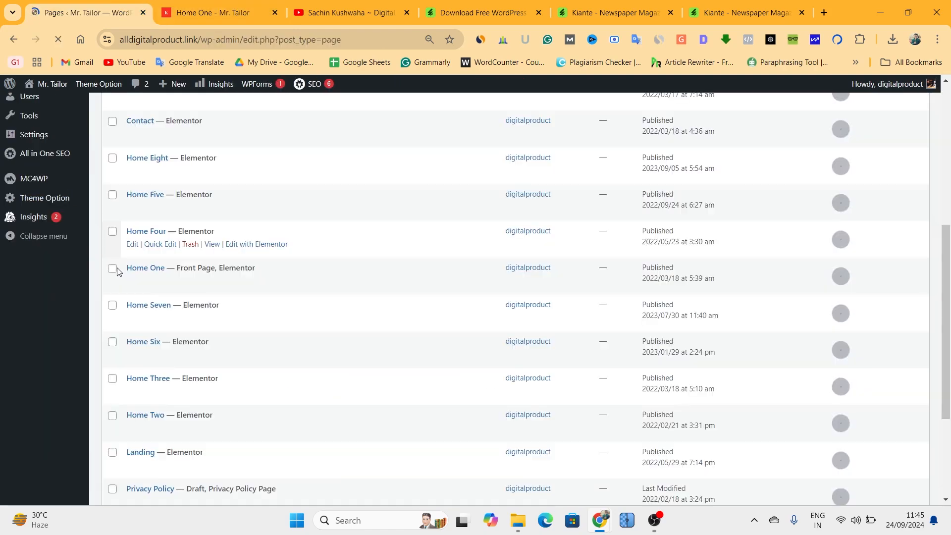
pyautogui.scroll(15, 123, 270)
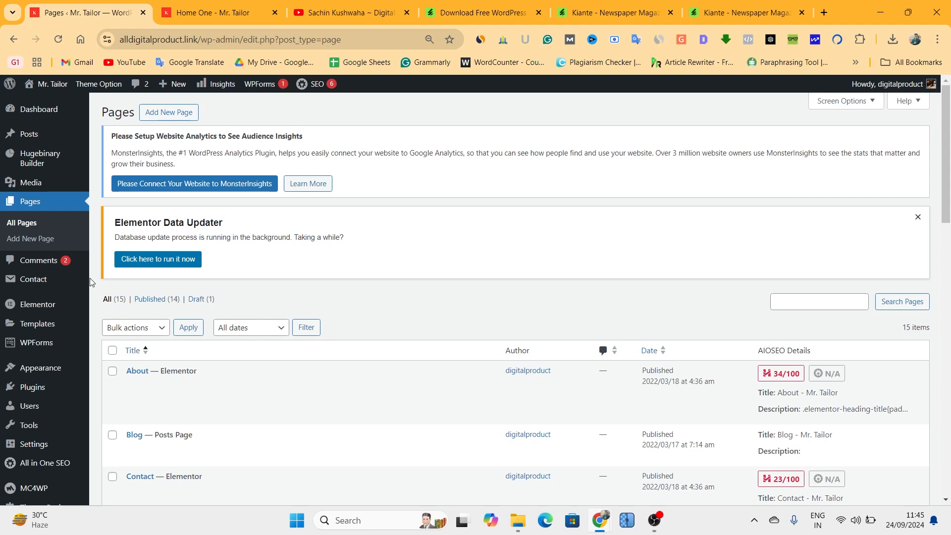
pyautogui.click(317, 24)
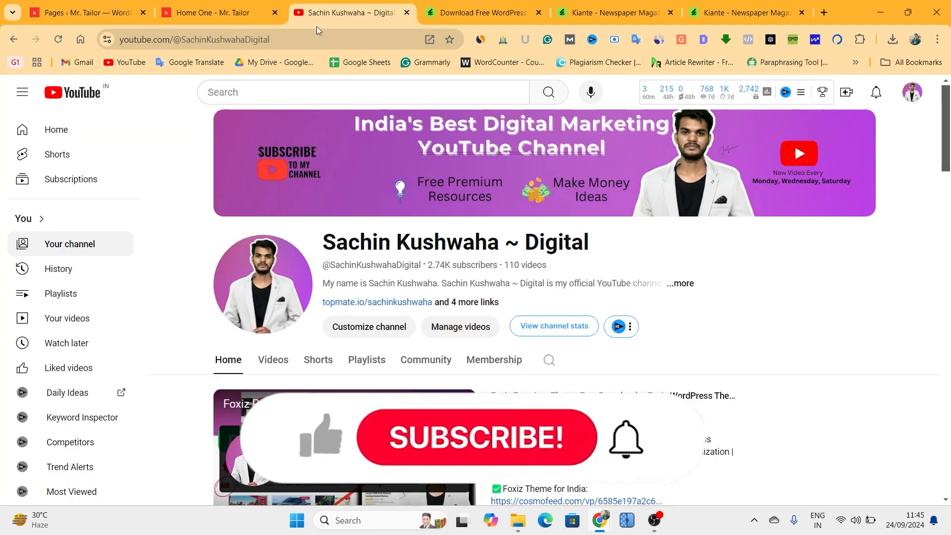